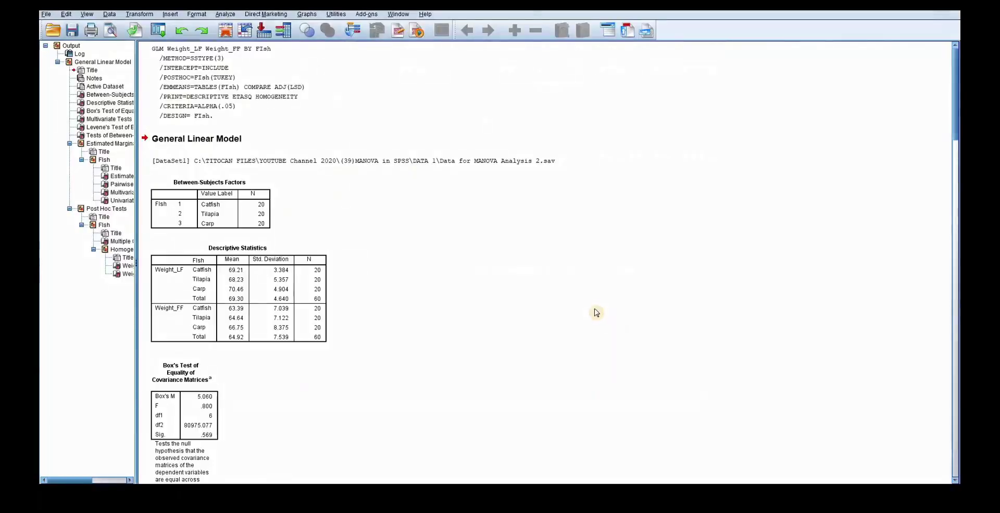
Scroll down to the Fish estimated marginal means and pairwise comparisons for Weight_LF and Weight_FF
{"action": "scroll", "coordinate": [596, 313], "scroll_direction": "down", "scroll_amount": 10}
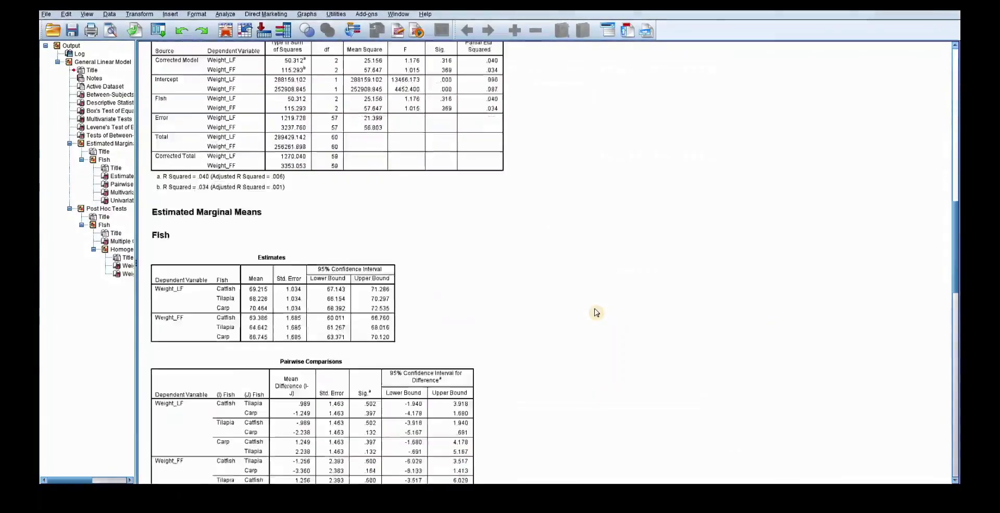
Scroll back to the top and select the Between-Subjects Factors table with 20 Catfish, Tilapia and Carp
{"action": "scroll", "coordinate": [596, 312], "scroll_direction": "down", "scroll_amount": 15}
{"action": "scroll", "coordinate": [597, 312], "scroll_direction": "up", "scroll_amount": 5}
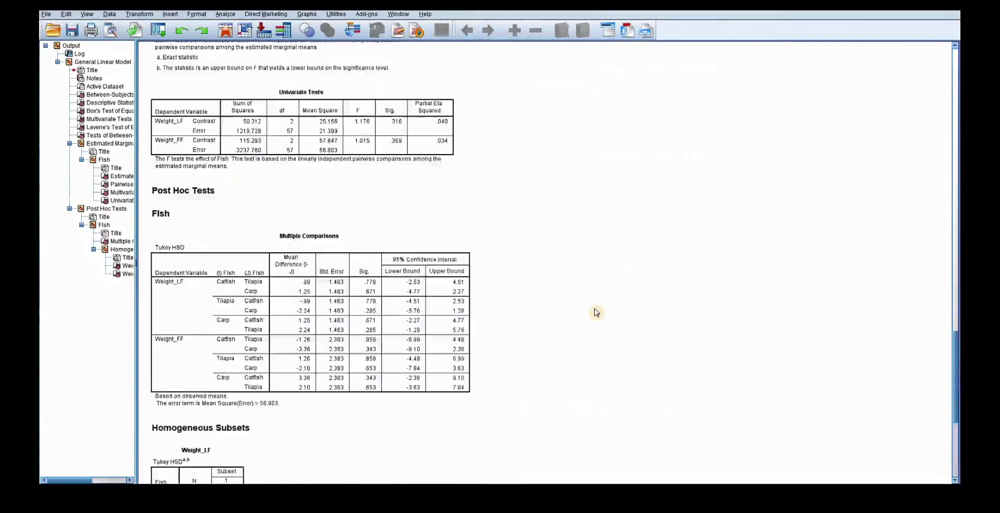
{"action": "scroll", "coordinate": [596, 313], "scroll_direction": "up", "scroll_amount": 15}
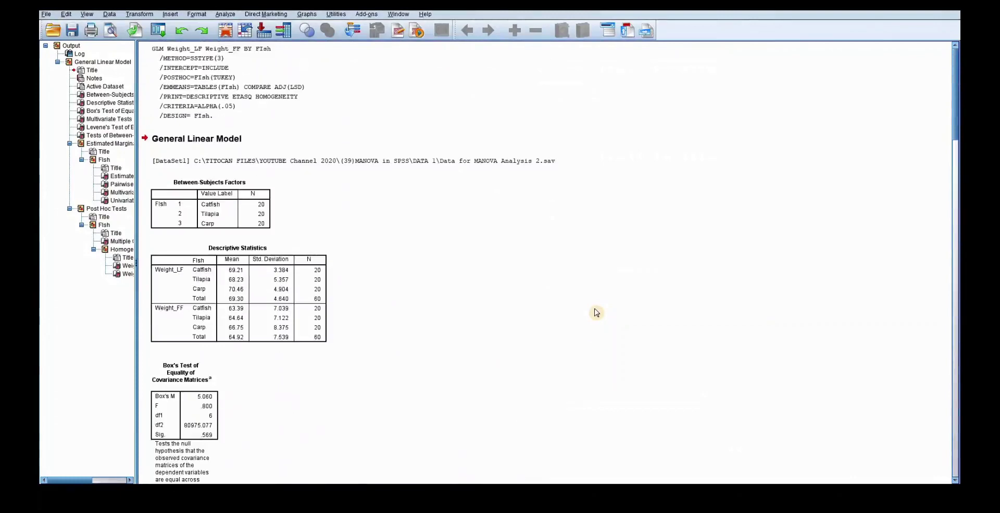
{"action": "scroll", "coordinate": [596, 312], "scroll_direction": "down", "scroll_amount": 20}
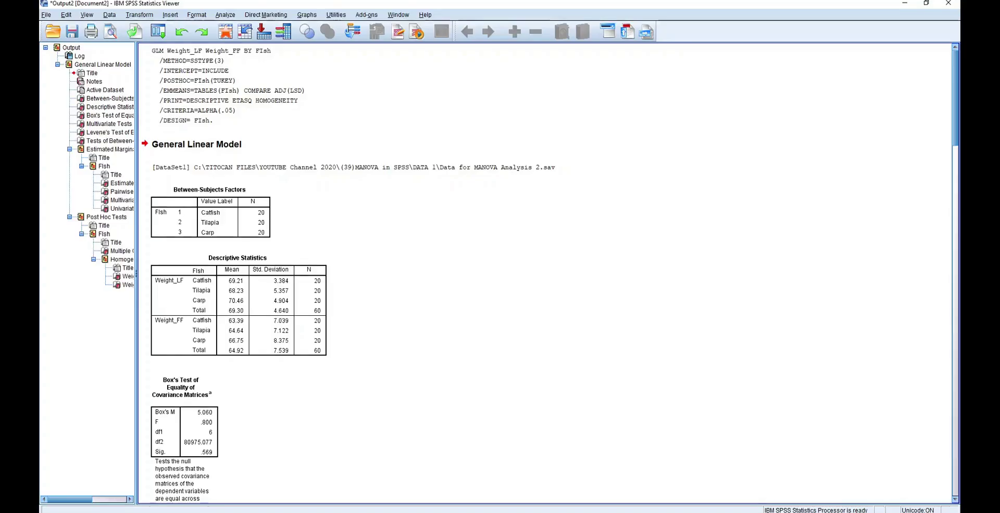
{"action": "left_click", "coordinate": [193, 197]}
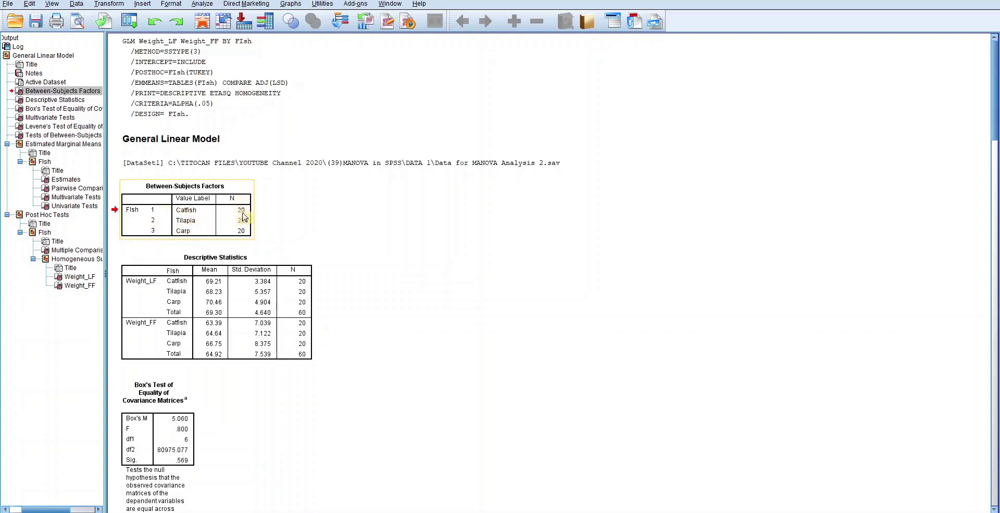
Select the Descriptive Statistics table of Weight_LF and Weight_FF means for Catfish, Tilapia and Carp
{"action": "left_click", "coordinate": [151, 328]}
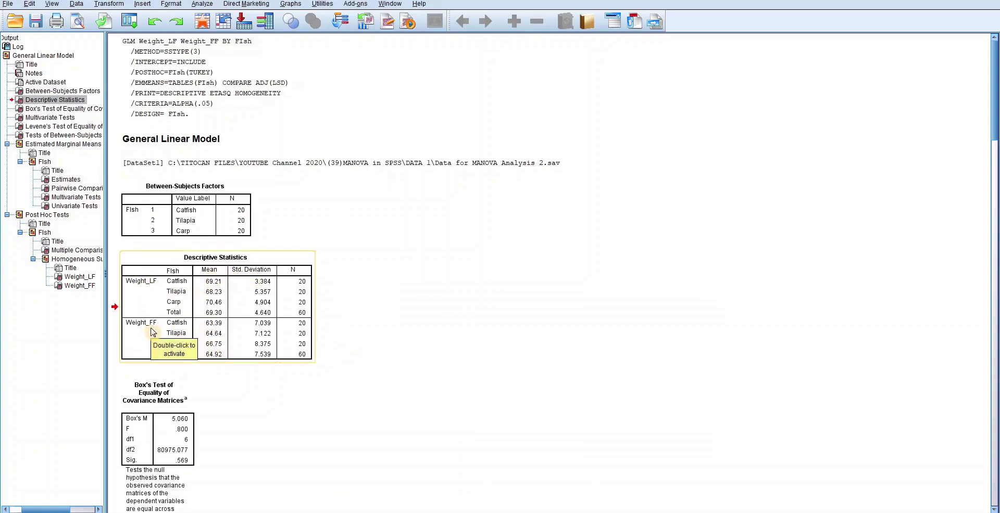
Select the Box's Test table showing Box's M 5.060, F .800, Sig. .569
{"action": "left_click", "coordinate": [328, 331]}
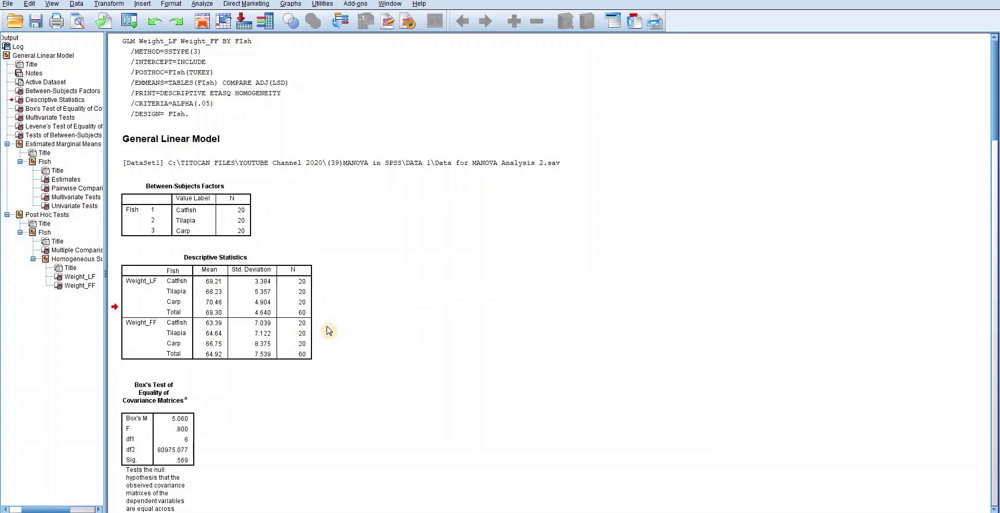
{"action": "left_click", "coordinate": [177, 428]}
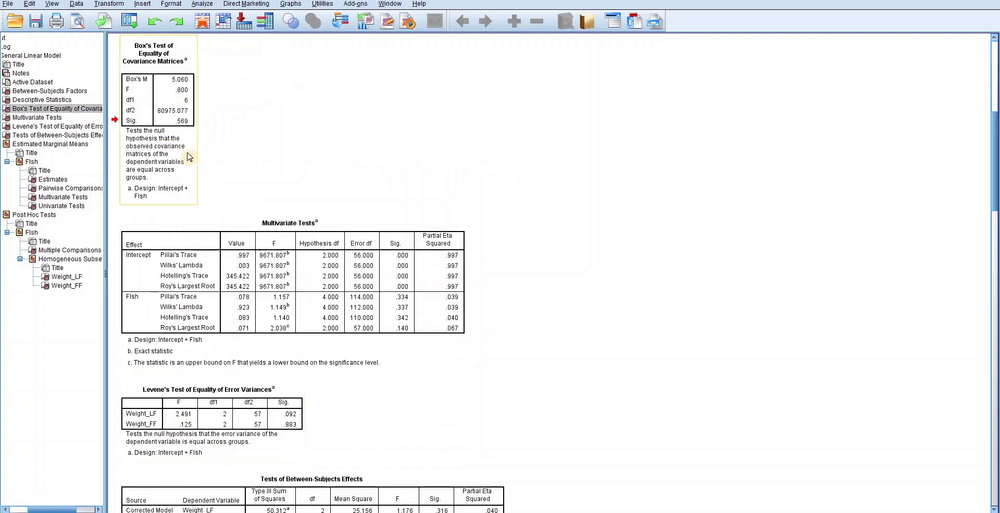
{"action": "scroll", "coordinate": [179, 149], "scroll_direction": "up", "scroll_amount": 1}
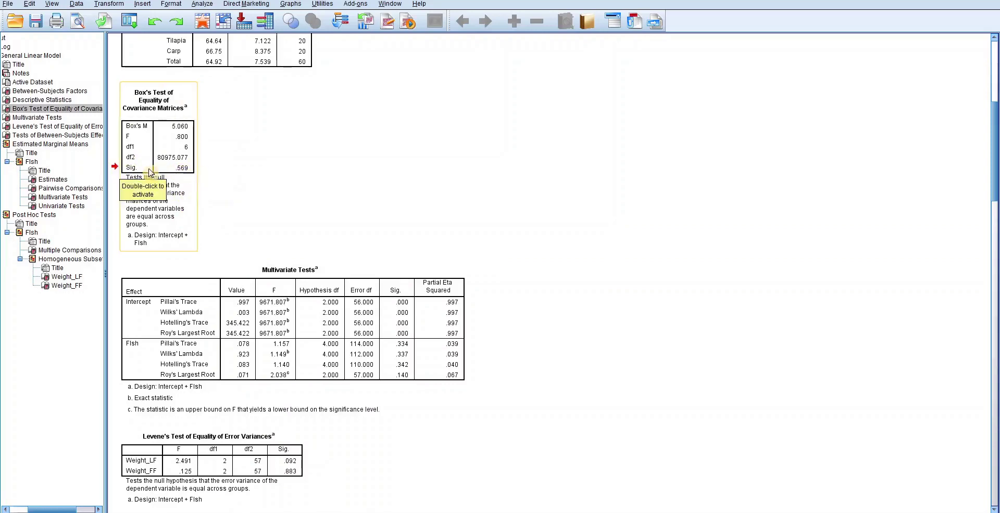
{"action": "left_click", "coordinate": [218, 169]}
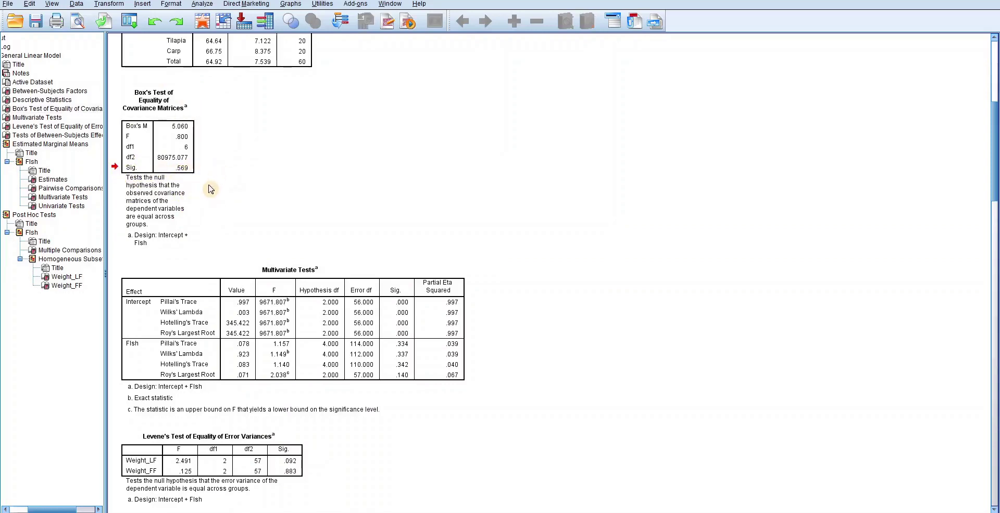
{"action": "left_click", "coordinate": [178, 145]}
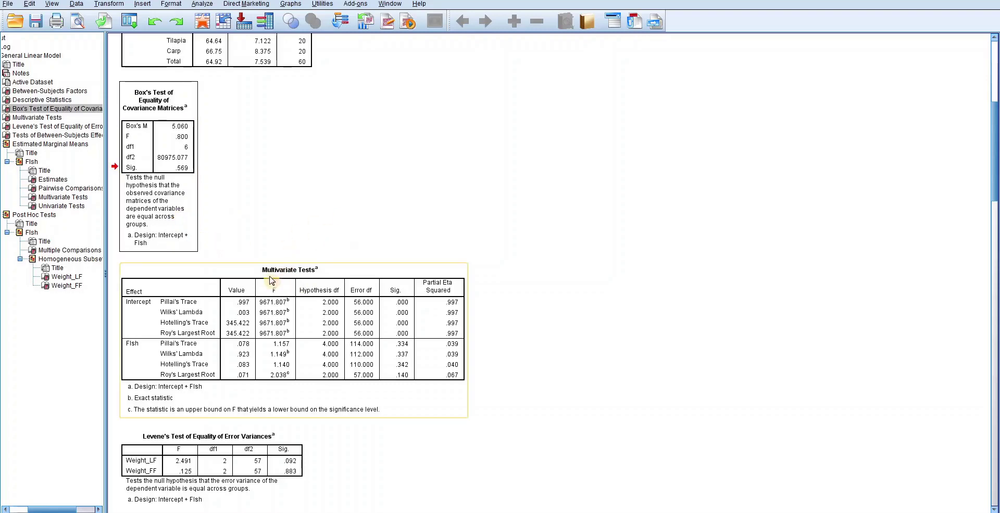
Scroll down and select the Multivariate Tests table: Fish Wilks' Lambda .923, F 1.149, Sig. .337
{"action": "scroll", "coordinate": [286, 284], "scroll_direction": "down", "scroll_amount": 2}
{"action": "scroll", "coordinate": [287, 284], "scroll_direction": "down", "scroll_amount": 2}
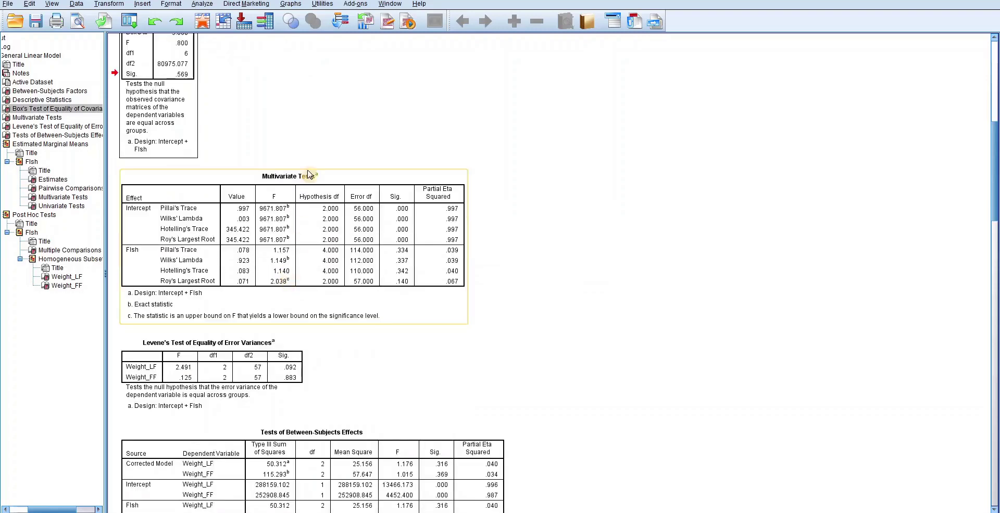
{"action": "left_click", "coordinate": [281, 194]}
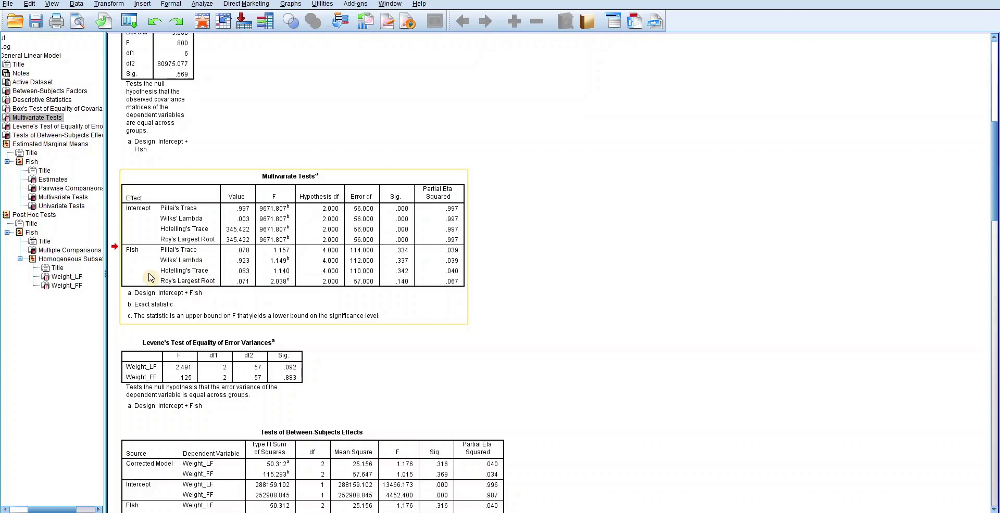
{"action": "left_click", "coordinate": [184, 315]}
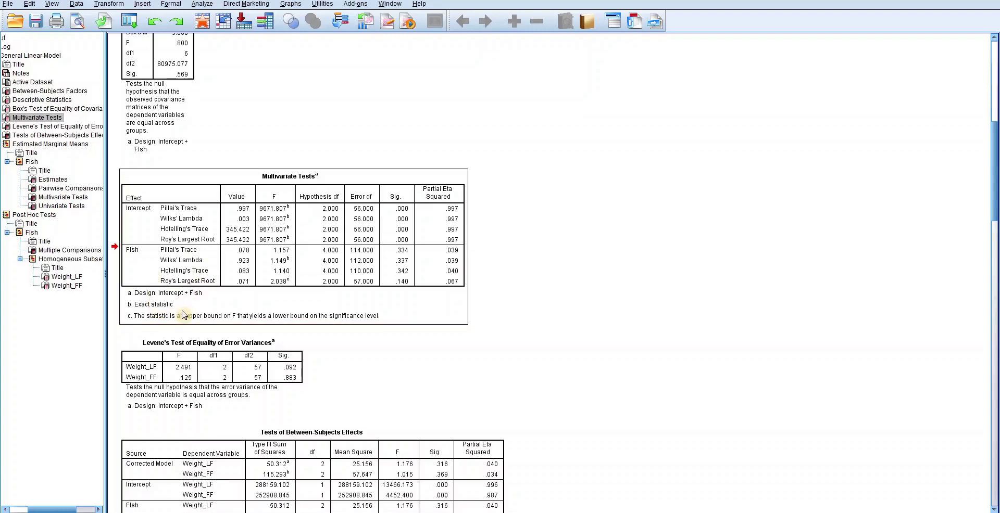
{"action": "left_click", "coordinate": [216, 305]}
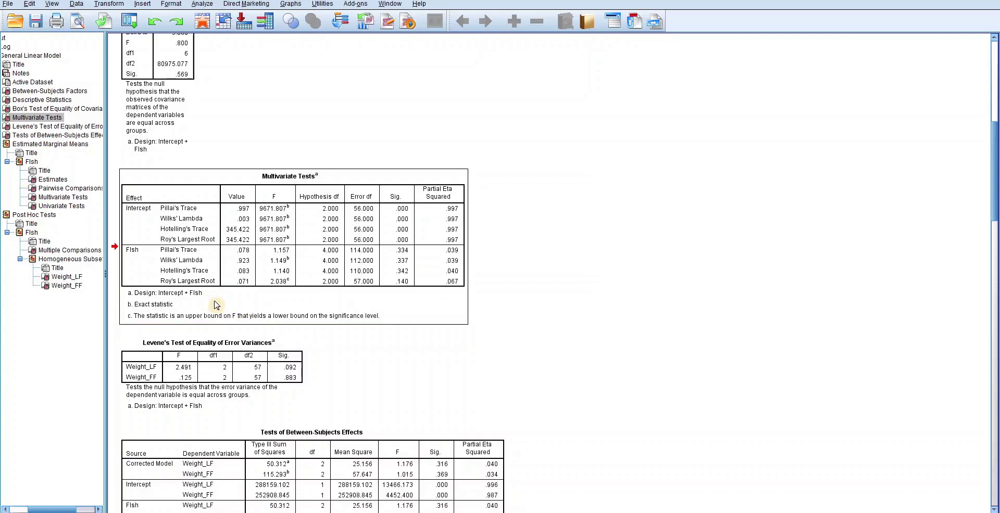
{"action": "left_click", "coordinate": [216, 305]}
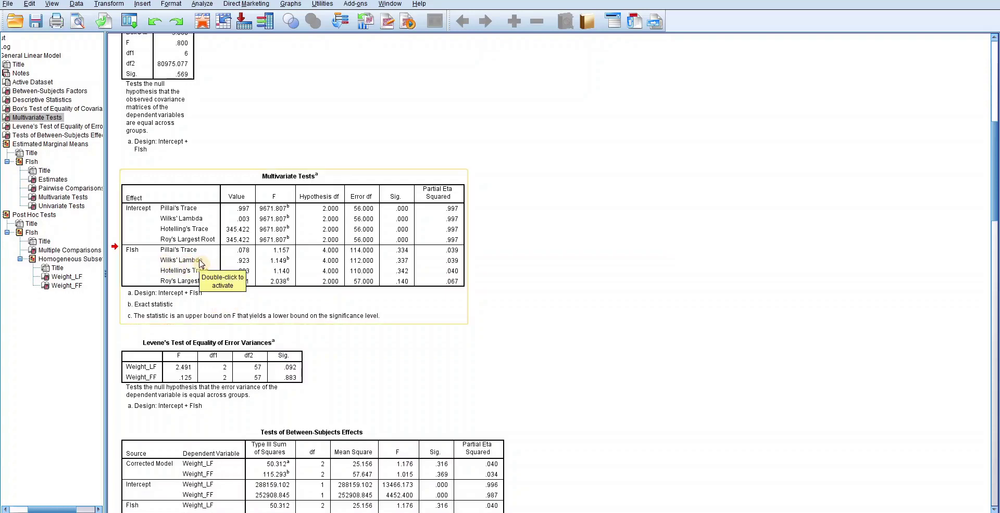
{"action": "left_click", "coordinate": [232, 306]}
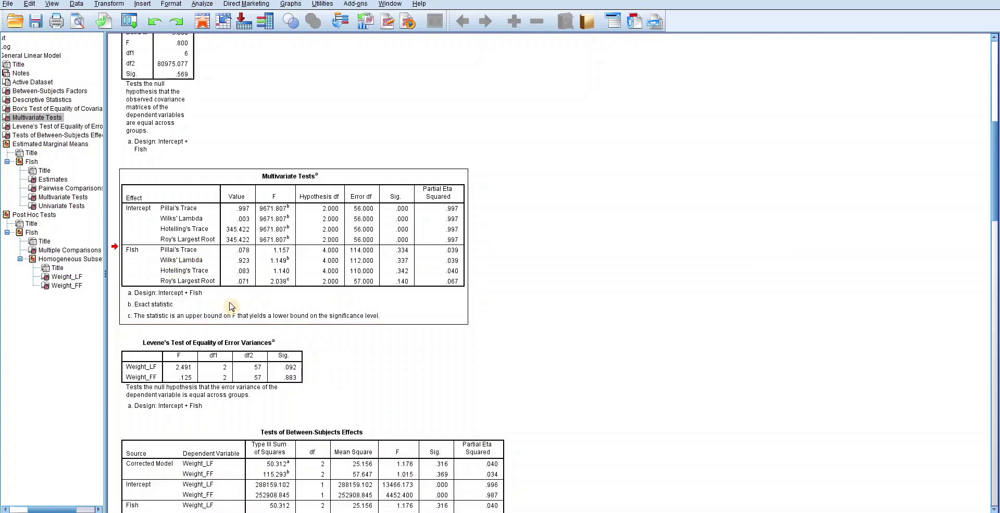
{"action": "left_click", "coordinate": [231, 307]}
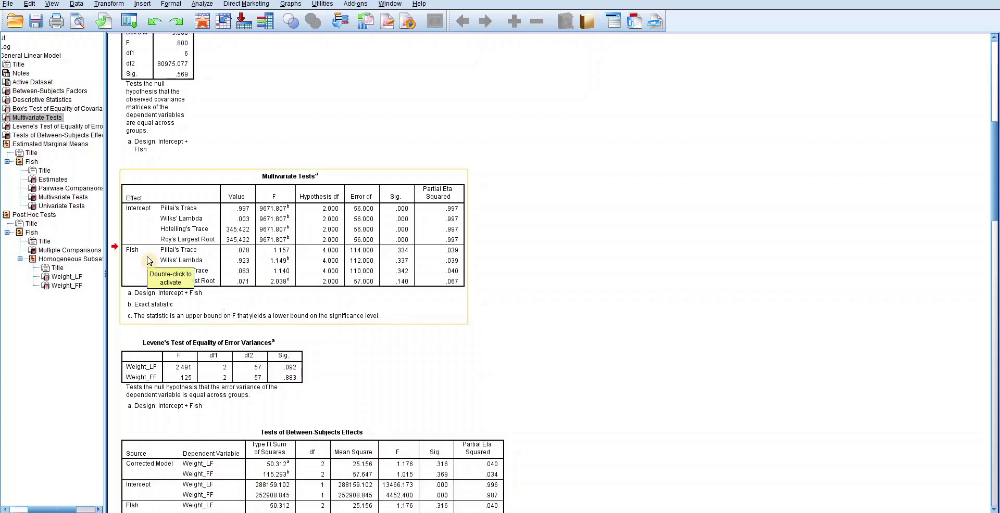
{"action": "left_click", "coordinate": [148, 262]}
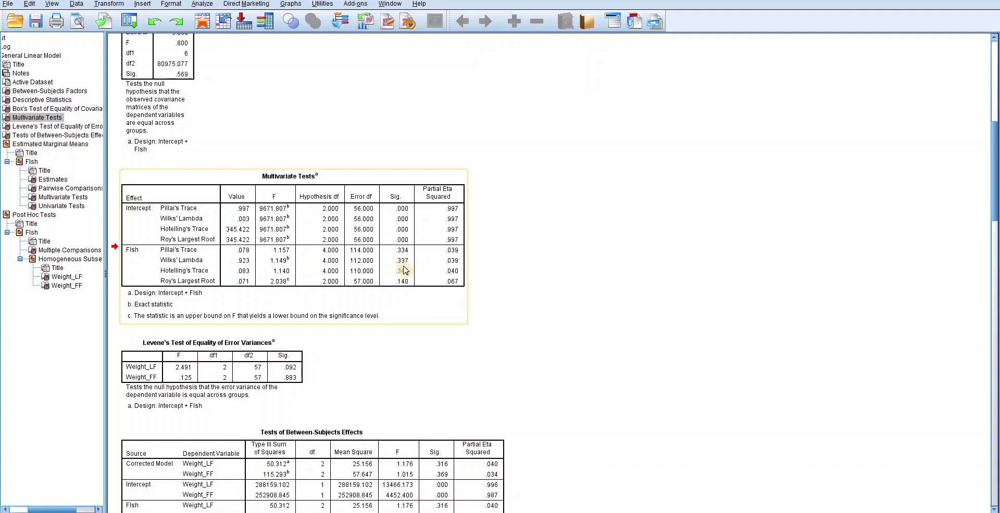
{"action": "left_click", "coordinate": [505, 259]}
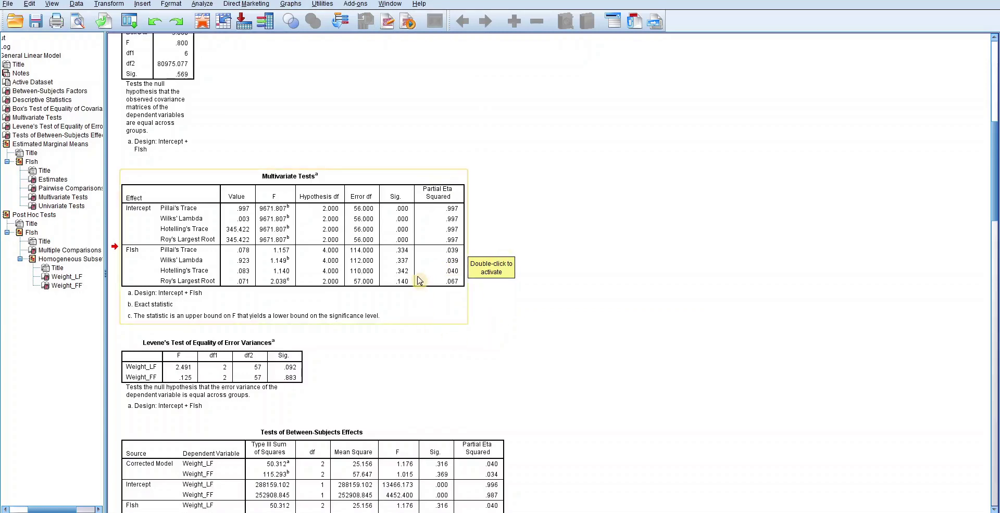
{"action": "left_click", "coordinate": [440, 301]}
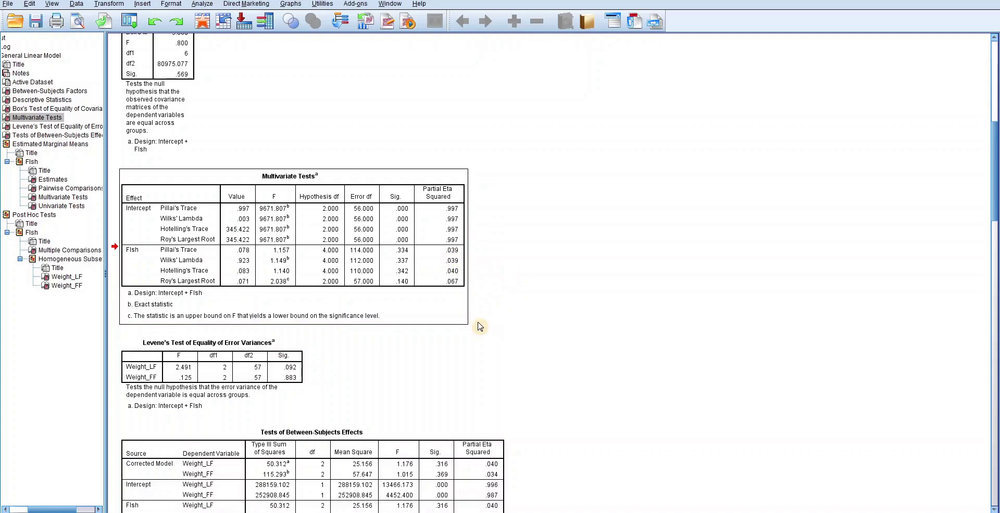
{"action": "scroll", "coordinate": [479, 326], "scroll_direction": "down", "scroll_amount": 3}
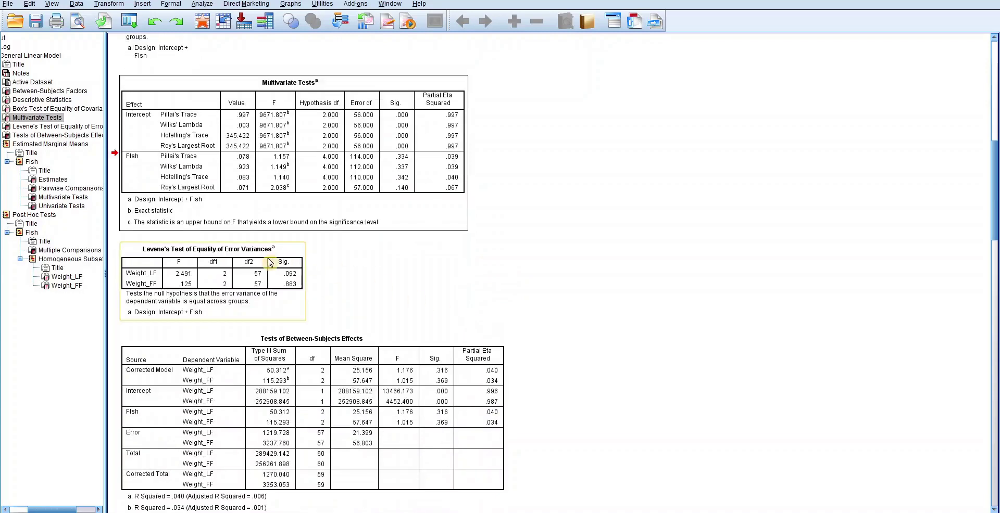
Select Levene's Test table, then jump to Tests of Between-Subjects Effects (Fish Sig. .316, .369)
{"action": "left_click", "coordinate": [150, 255]}
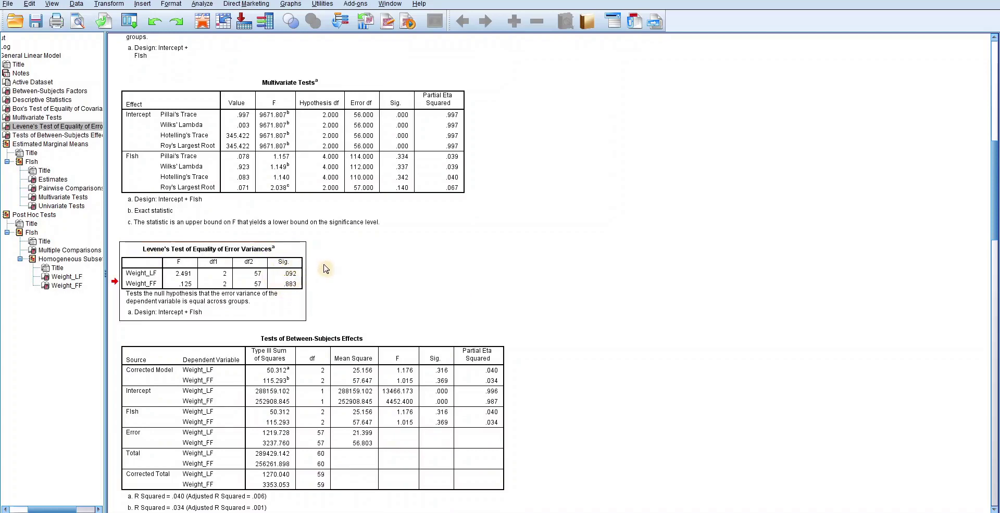
{"action": "left_click", "coordinate": [304, 306]}
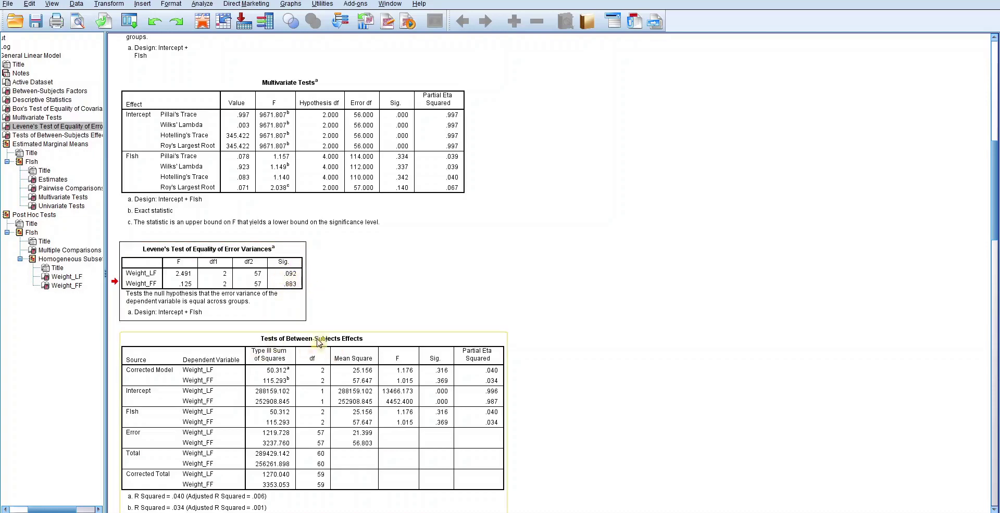
{"action": "left_click", "coordinate": [343, 345]}
{"action": "scroll", "coordinate": [344, 345], "scroll_direction": "down", "scroll_amount": 5}
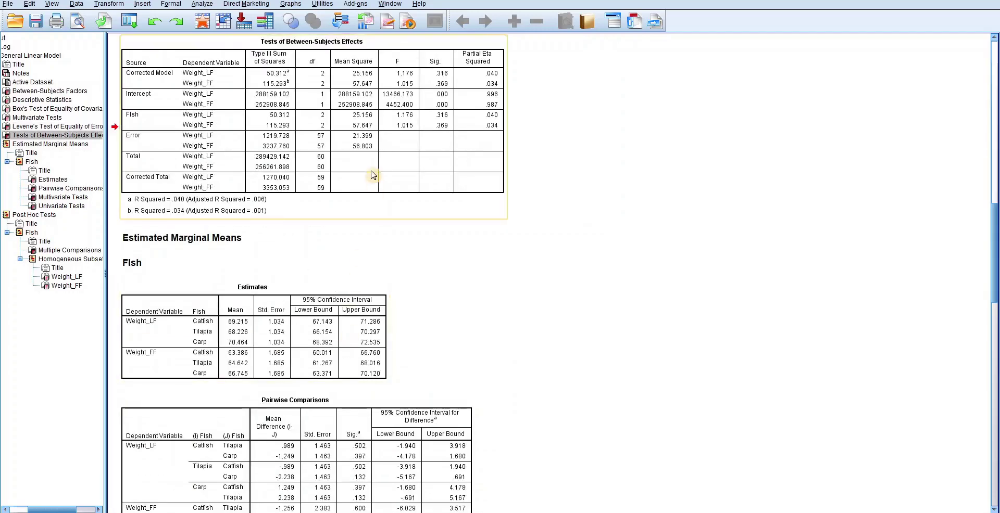
Select the Between-Subjects Effects table, then jump to the Fish Estimates of marginal means
{"action": "scroll", "coordinate": [367, 177], "scroll_direction": "up", "scroll_amount": 3}
{"action": "left_click", "coordinate": [336, 194]}
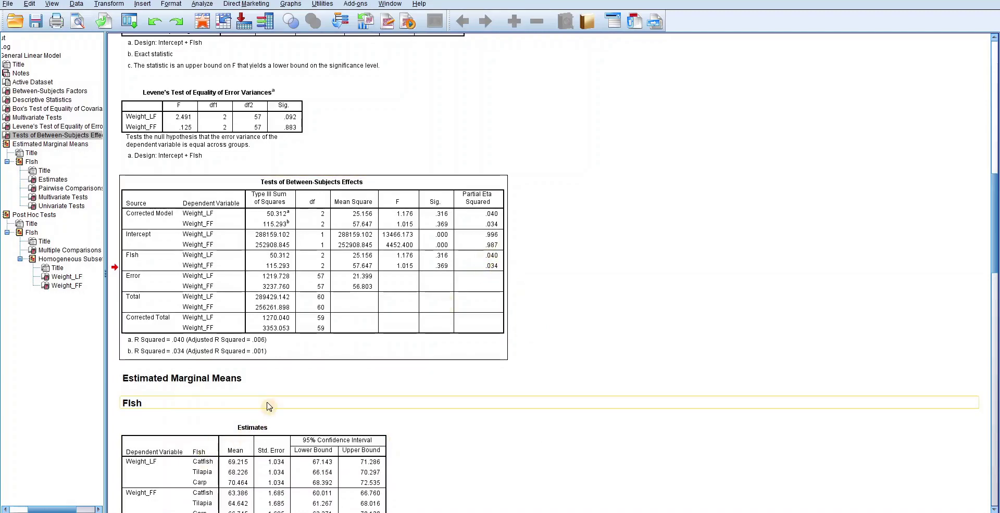
{"action": "left_click", "coordinate": [284, 442]}
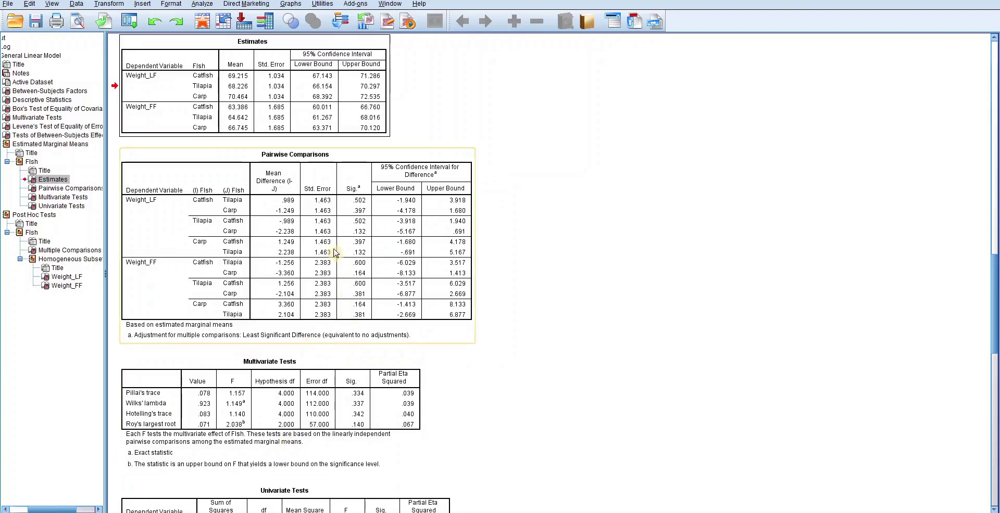
Review the Pairwise Comparisons table and scroll down to the Tukey HSD Multiple Comparisons post hoc table
{"action": "scroll", "coordinate": [331, 220], "scroll_direction": "up", "scroll_amount": 3}
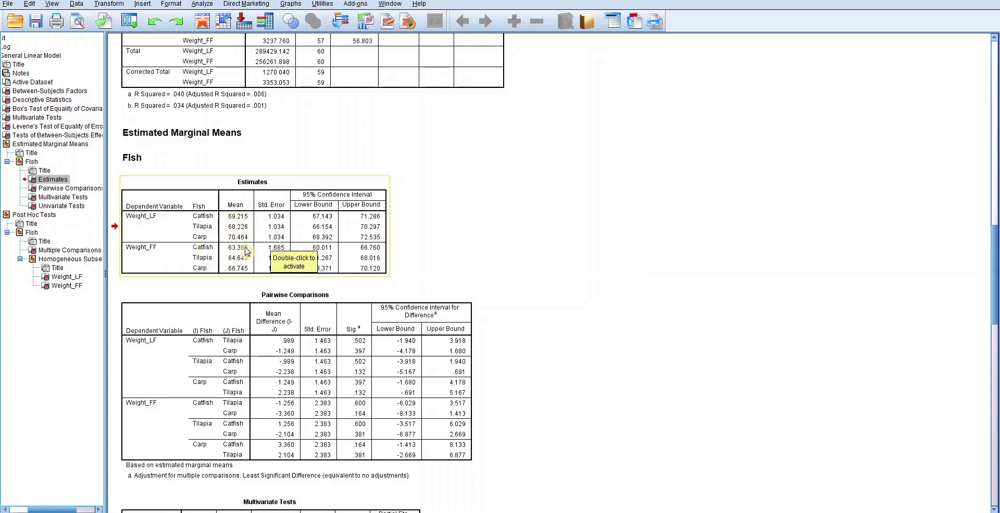
{"action": "left_click", "coordinate": [200, 305]}
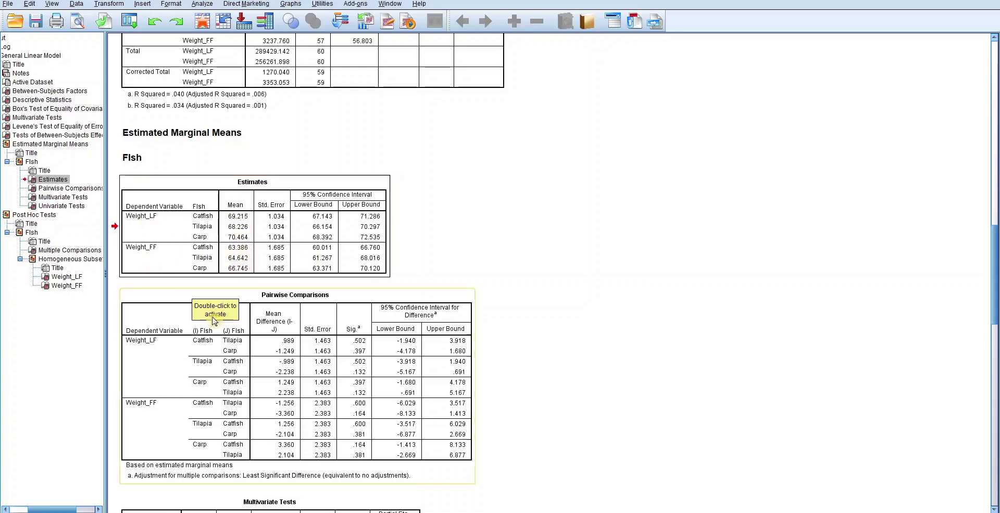
{"action": "scroll", "coordinate": [338, 320], "scroll_direction": "down", "scroll_amount": 3}
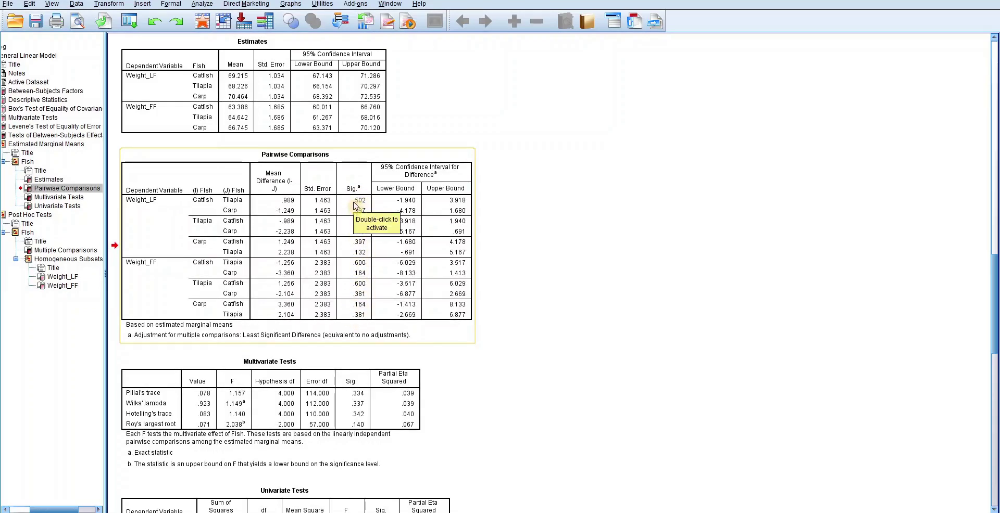
{"action": "left_click", "coordinate": [510, 209]}
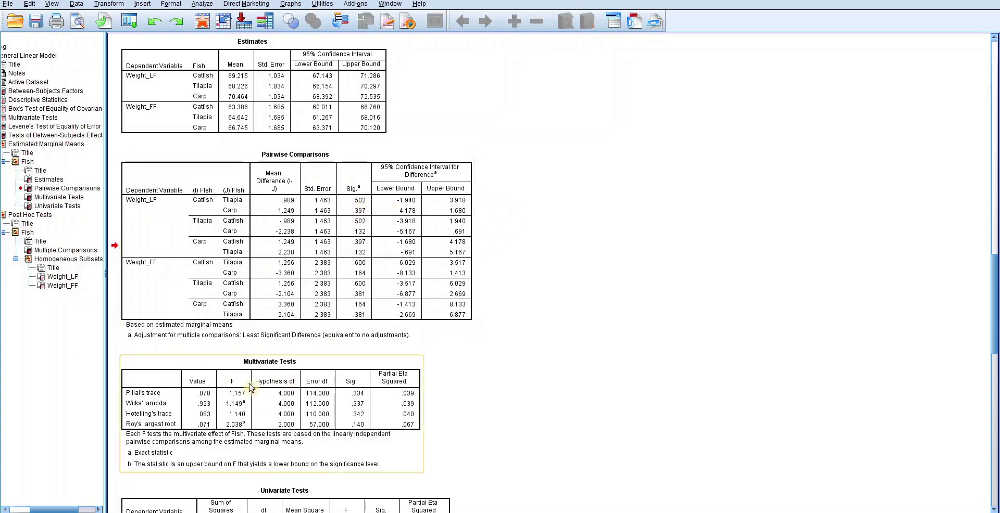
{"action": "scroll", "coordinate": [298, 382], "scroll_direction": "down", "scroll_amount": 10}
Review Tukey Multiple Comparisons, then jump to Weight_LF and Weight_FF homogeneous subsets (Sig. .285, .343)
{"action": "scroll", "coordinate": [331, 322], "scroll_direction": "down", "scroll_amount": 2}
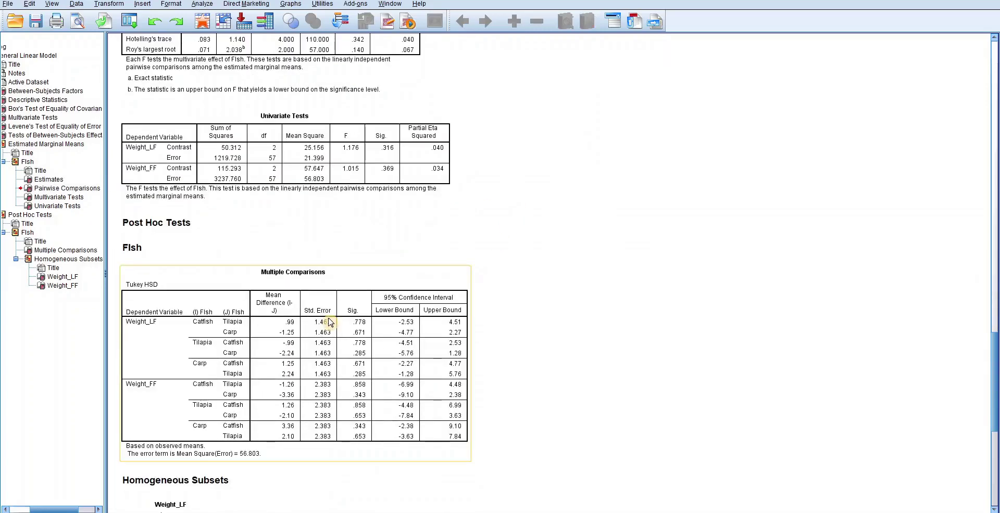
{"action": "left_click", "coordinate": [284, 300]}
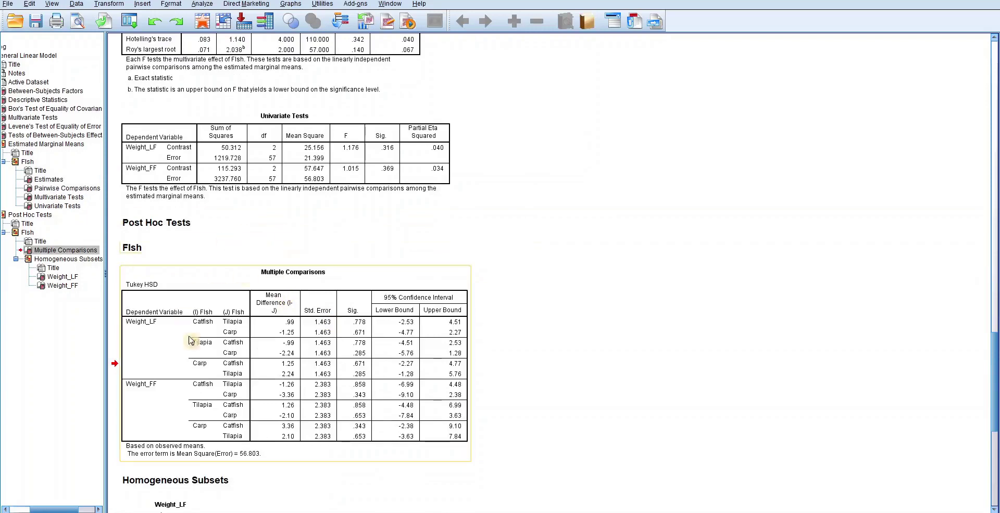
{"action": "scroll", "coordinate": [385, 321], "scroll_direction": "down", "scroll_amount": 2}
{"action": "scroll", "coordinate": [385, 322], "scroll_direction": "down", "scroll_amount": 2}
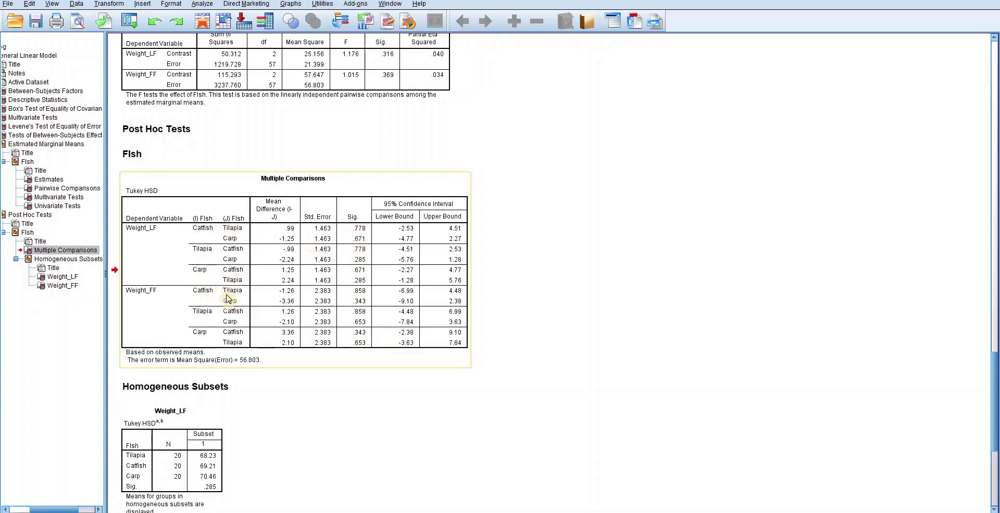
{"action": "left_click", "coordinate": [367, 373]}
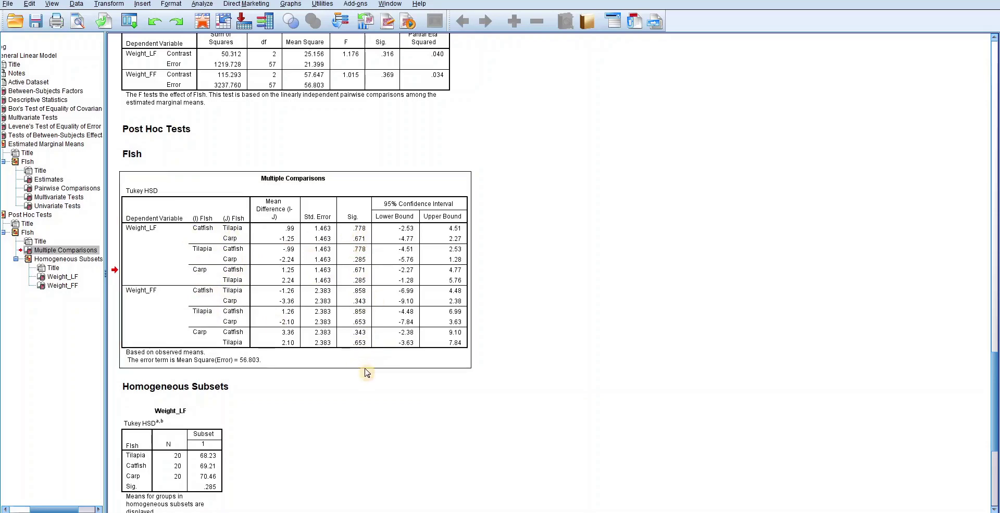
{"action": "left_click", "coordinate": [182, 430]}
{"action": "scroll", "coordinate": [182, 430], "scroll_direction": "down", "scroll_amount": 5}
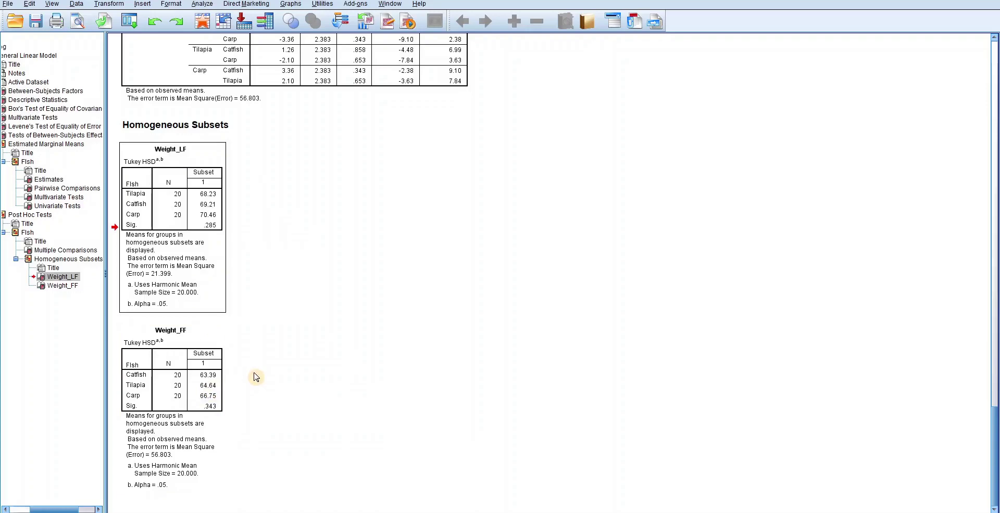
Scroll up to the GLM syntax, then back down through Multivariate, Levene's and Between-Subjects Effects tables
{"action": "scroll", "coordinate": [257, 377], "scroll_direction": "up", "scroll_amount": 10}
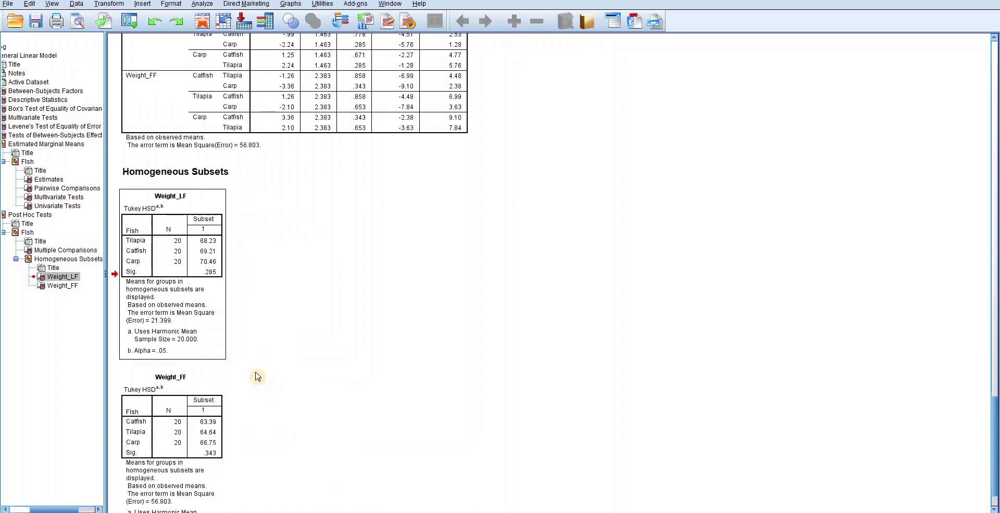
{"action": "scroll", "coordinate": [256, 377], "scroll_direction": "up", "scroll_amount": 13}
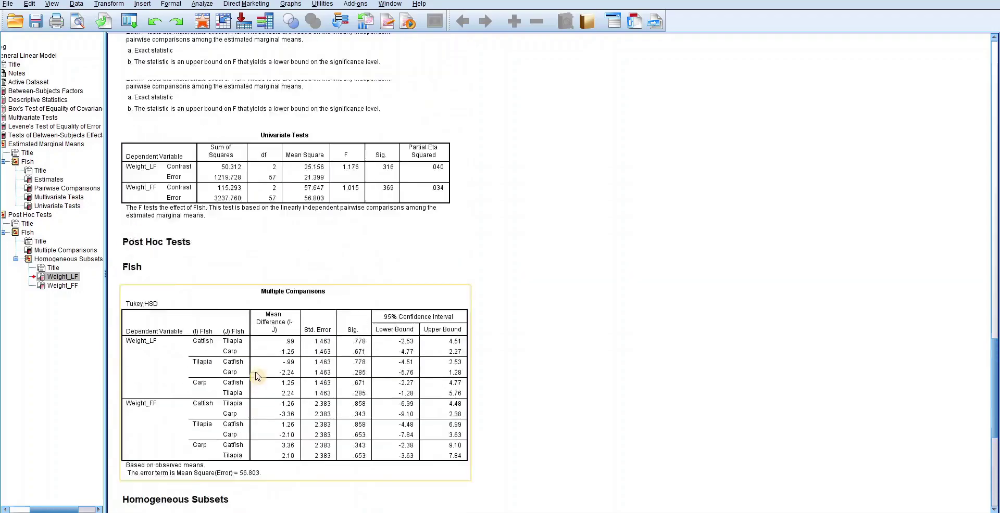
{"action": "scroll", "coordinate": [257, 377], "scroll_direction": "up", "scroll_amount": 15}
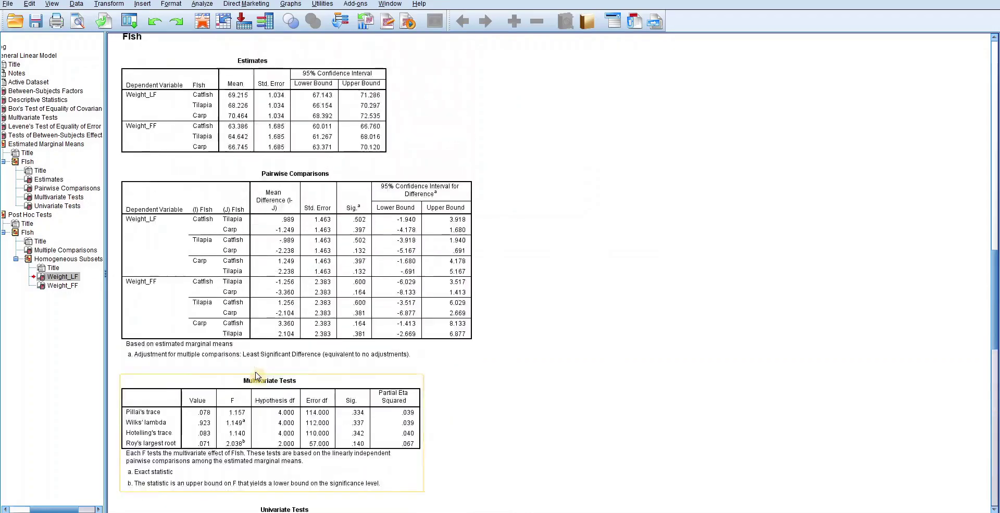
{"action": "scroll", "coordinate": [256, 377], "scroll_direction": "up", "scroll_amount": 15}
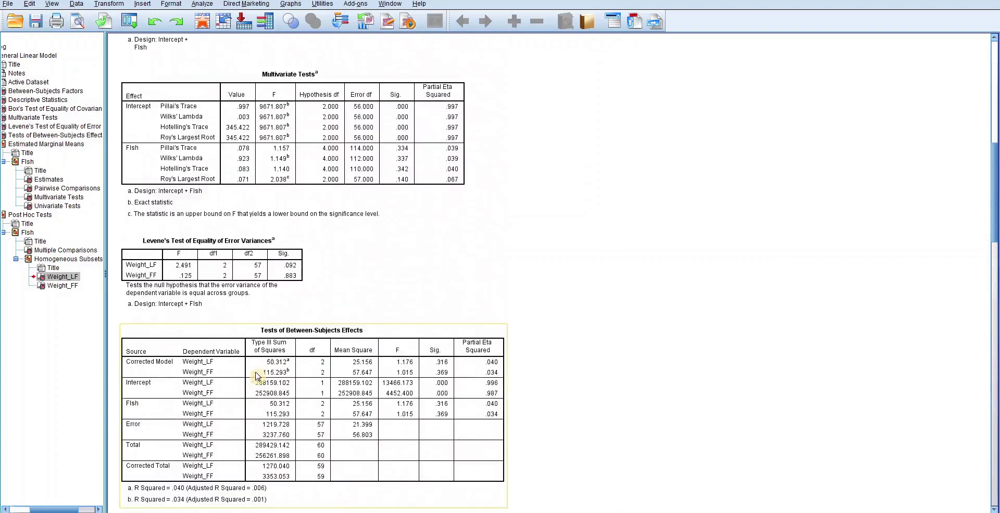
{"action": "scroll", "coordinate": [257, 377], "scroll_direction": "up", "scroll_amount": 1}
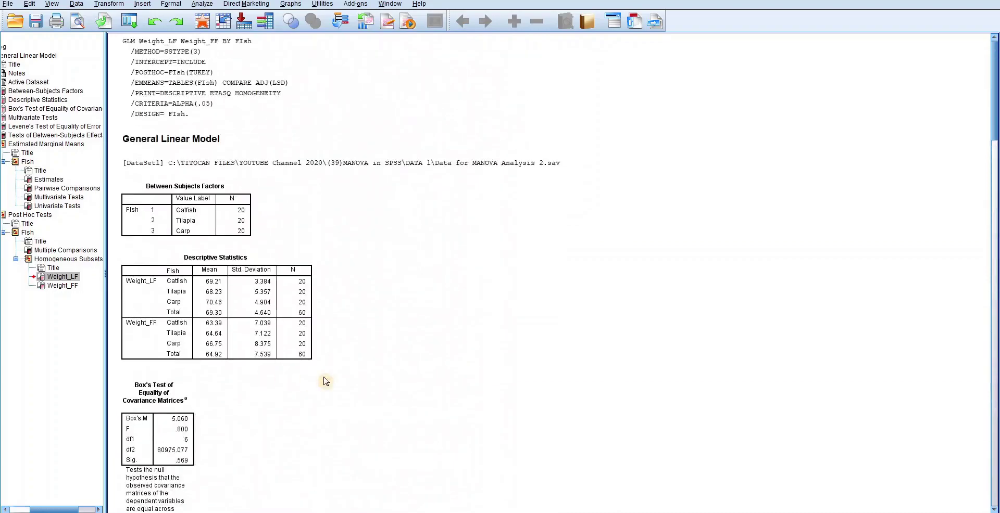
{"action": "scroll", "coordinate": [324, 381], "scroll_direction": "down", "scroll_amount": 18}
{"action": "scroll", "coordinate": [323, 381], "scroll_direction": "down", "scroll_amount": 20}
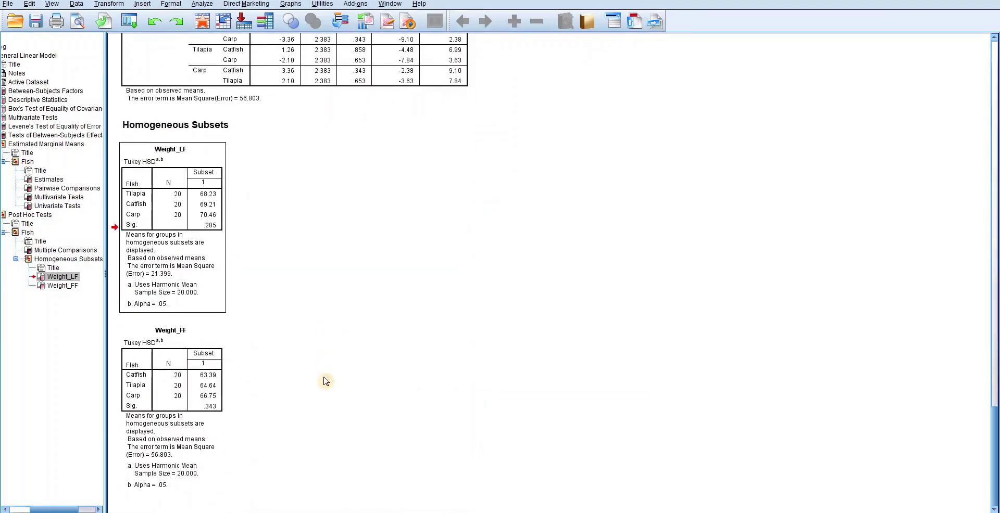
{"action": "scroll", "coordinate": [325, 382], "scroll_direction": "up", "scroll_amount": 7}
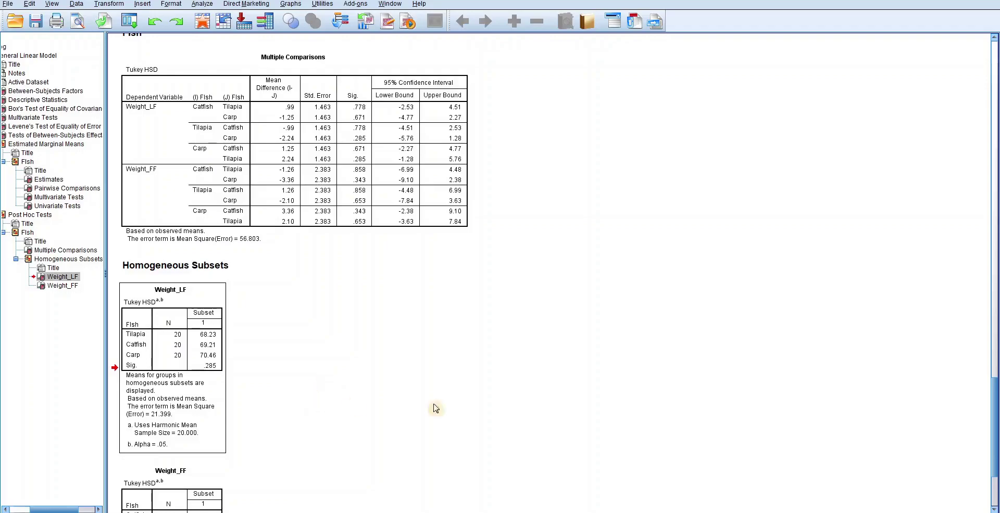
{"action": "left_click_drag", "start_coordinate": [995, 411], "coordinate": [994, 67]}
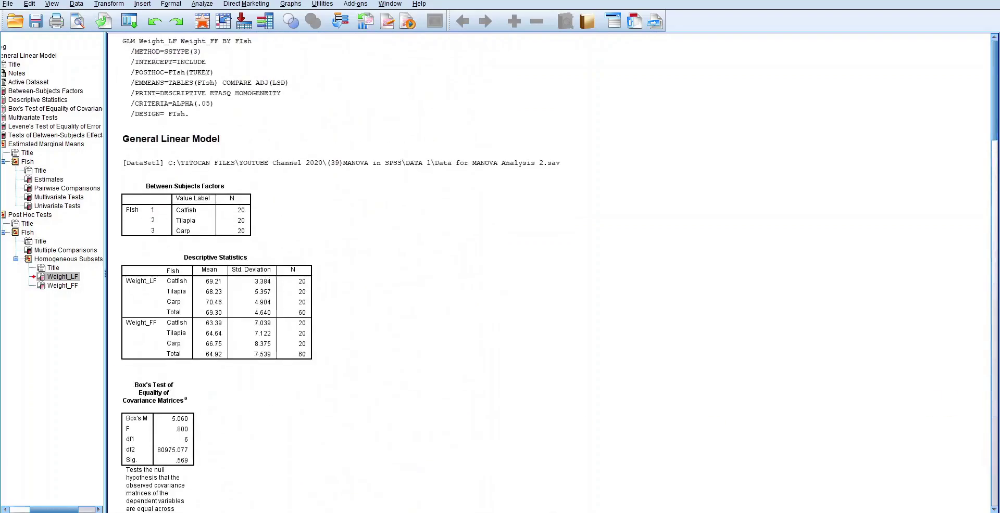
{"action": "scroll", "coordinate": [385, 446], "scroll_direction": "down", "scroll_amount": 10}
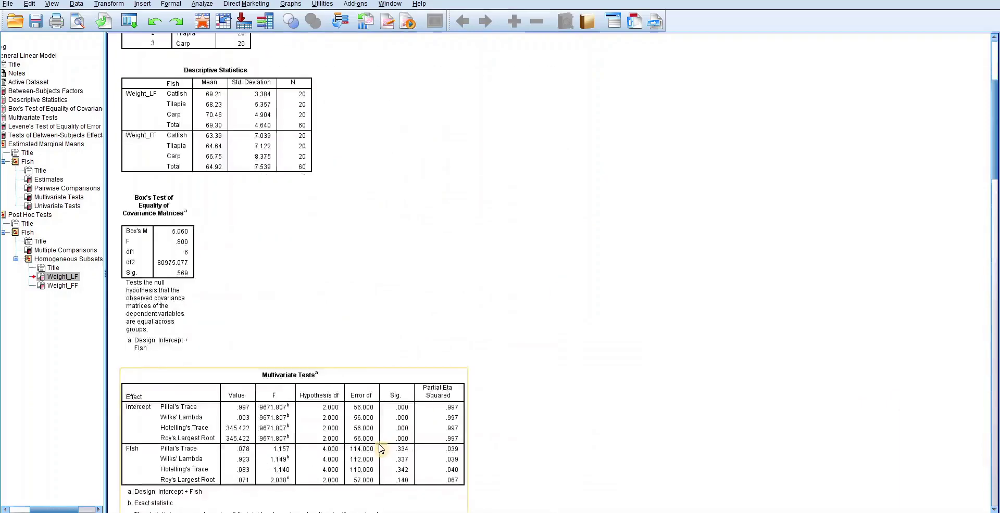
{"action": "scroll", "coordinate": [438, 358], "scroll_direction": "down", "scroll_amount": 3}
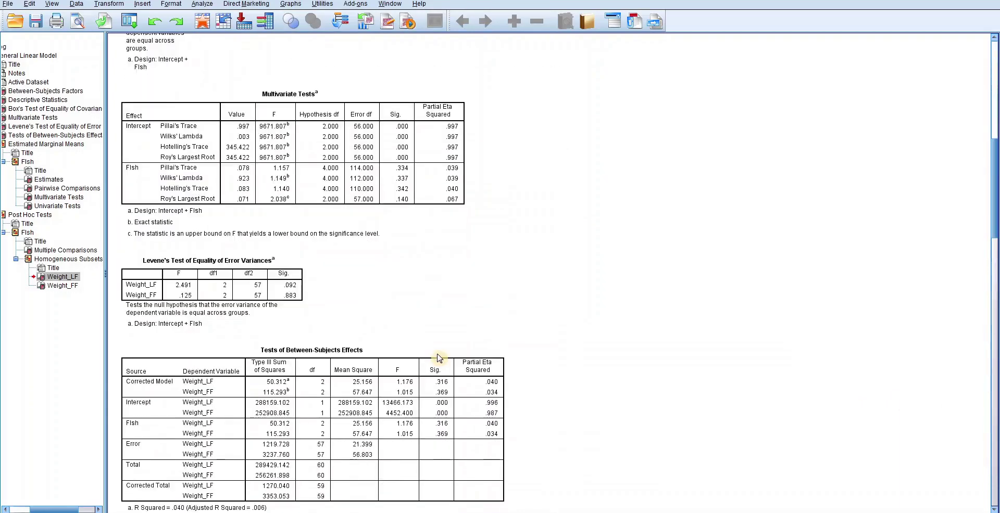